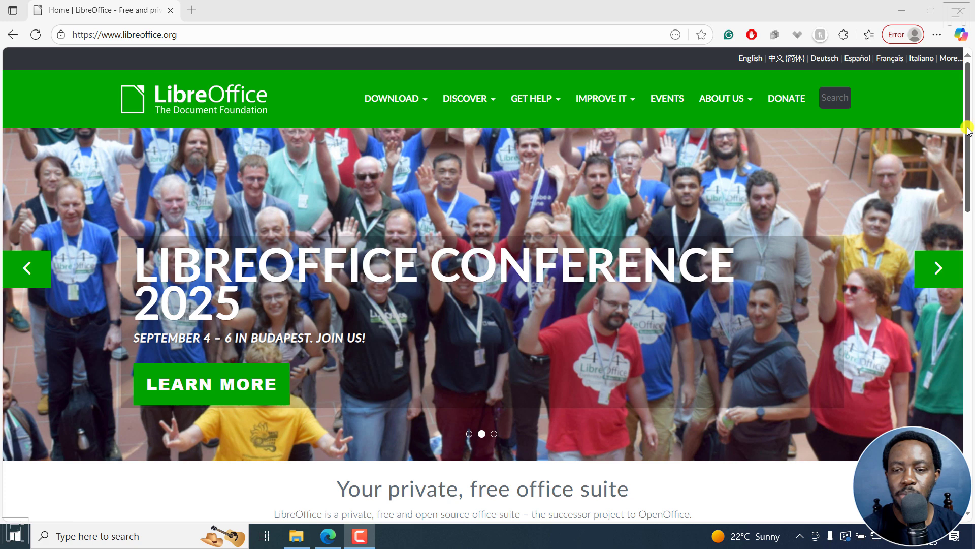
Go to the Download LibreOffice page offering version 25.8.1 from the site's DOWNLOAD menu.
{"action": "scroll", "coordinate": [971, 198], "scroll_direction": "down", "scroll_amount": 4}
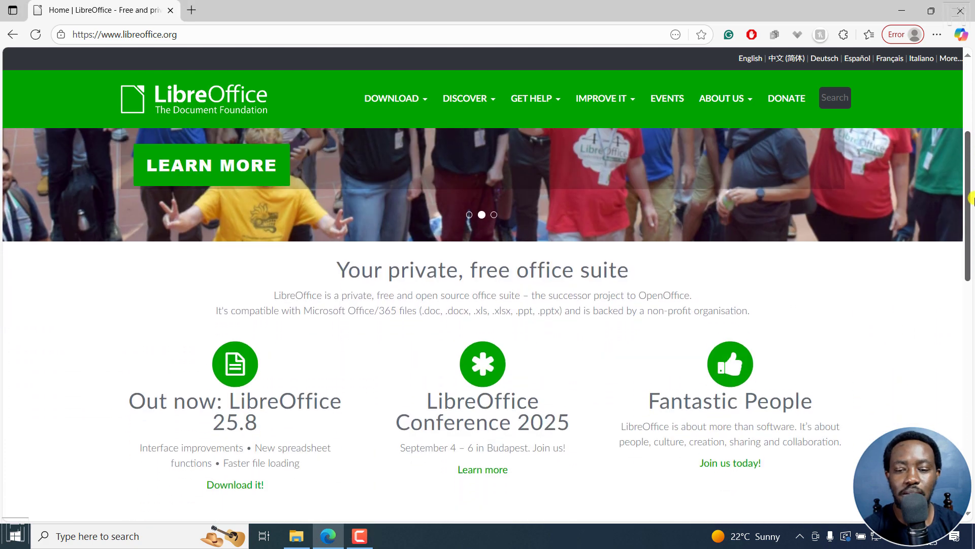
{"action": "left_click_drag", "start_coordinate": [971, 198], "coordinate": [971, 127]}
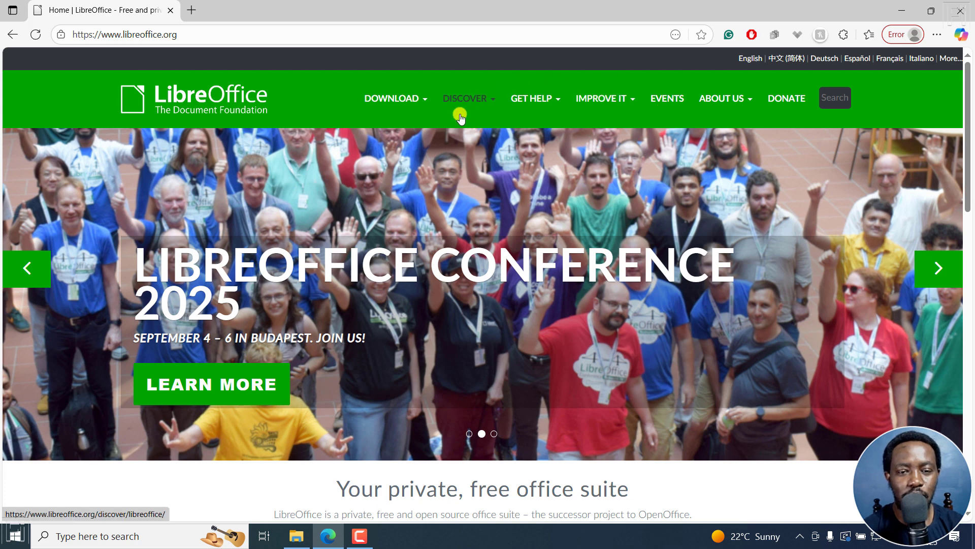
{"action": "left_click", "coordinate": [465, 99]}
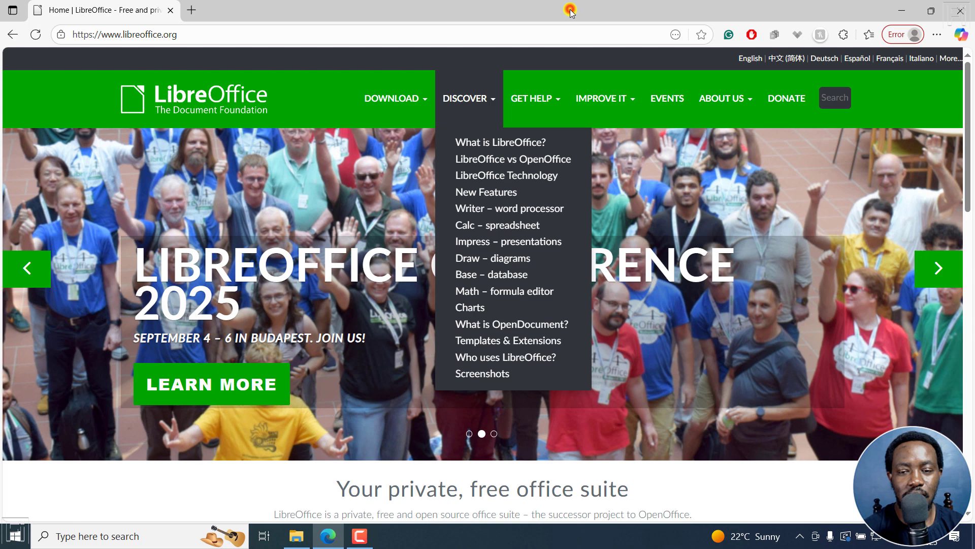
{"action": "left_click", "coordinate": [328, 95]}
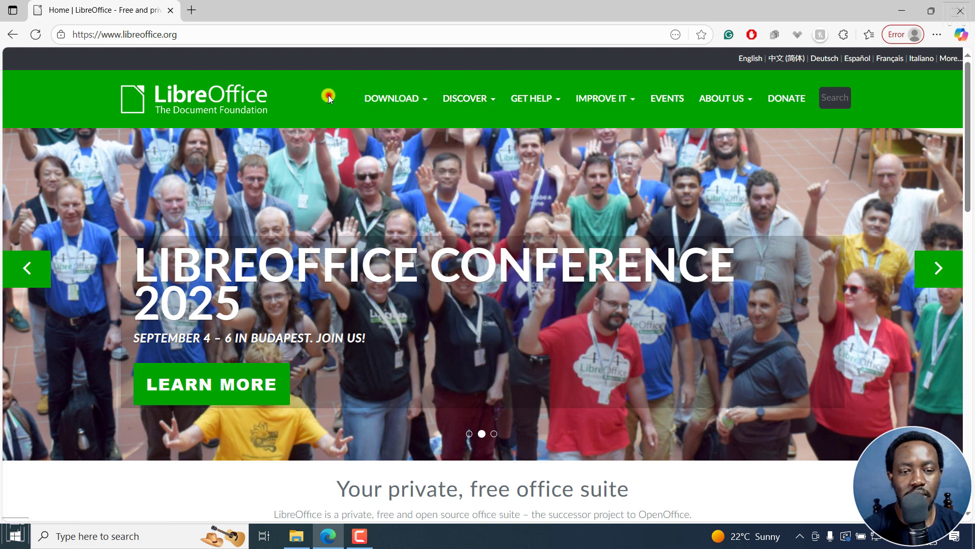
{"action": "left_click", "coordinate": [389, 100]}
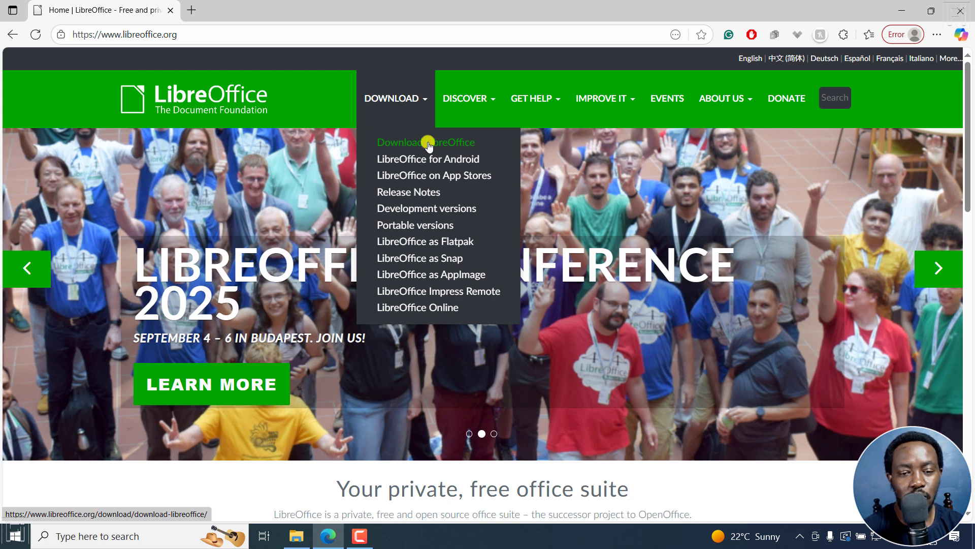
{"action": "left_click", "coordinate": [428, 144]}
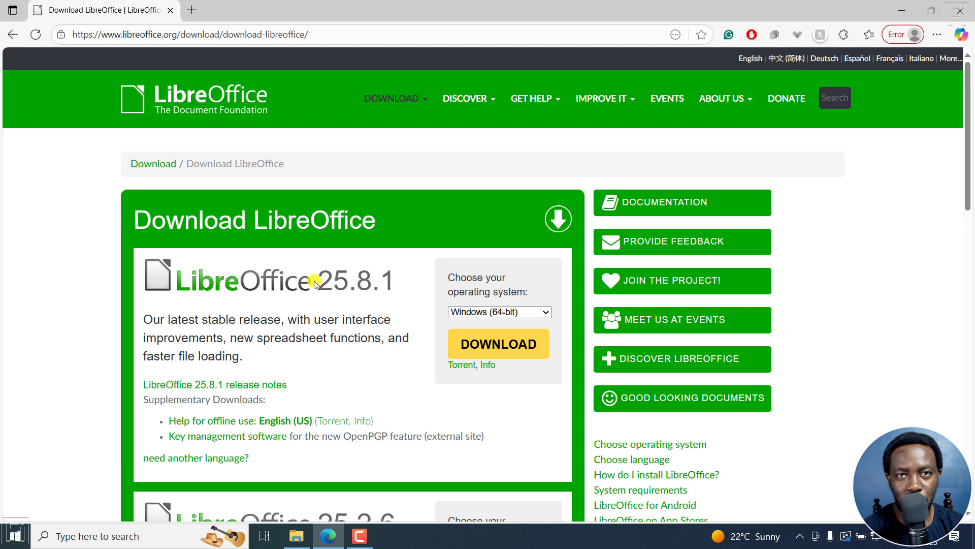
{"action": "scroll", "coordinate": [939, 235], "scroll_direction": "down", "scroll_amount": 5}
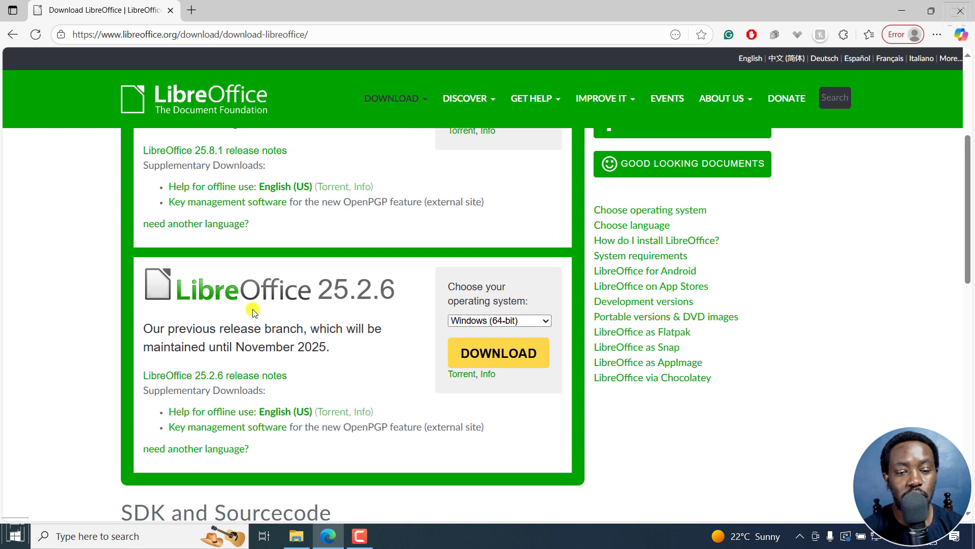
{"action": "left_click_drag", "start_coordinate": [185, 347], "coordinate": [326, 346]}
{"action": "left_click", "coordinate": [290, 347]}
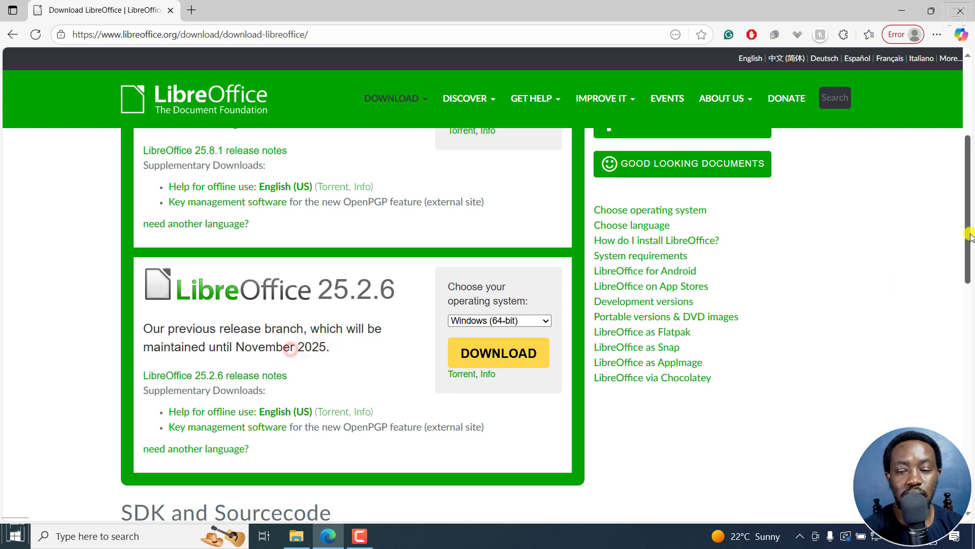
{"action": "scroll", "coordinate": [967, 239], "scroll_direction": "down", "scroll_amount": 5}
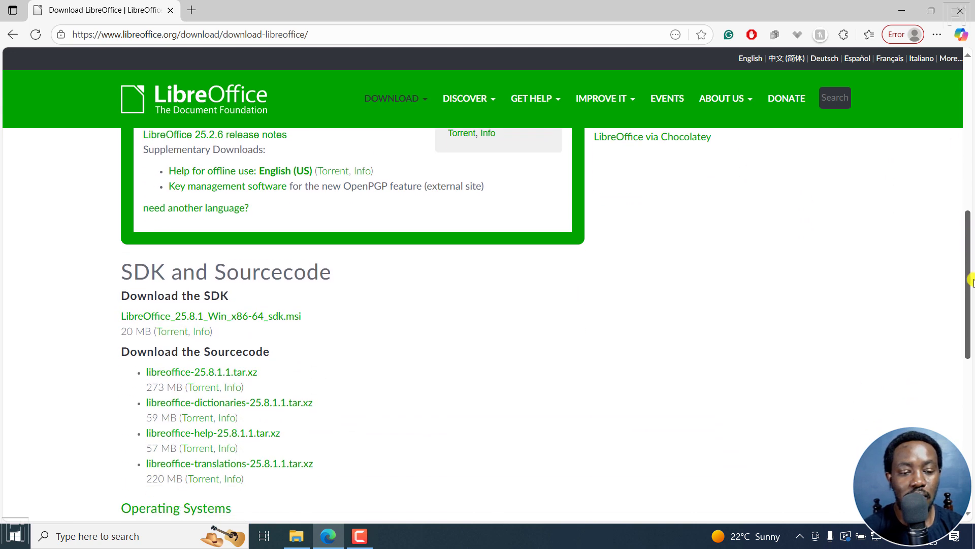
{"action": "scroll", "coordinate": [971, 279], "scroll_direction": "down", "scroll_amount": 2}
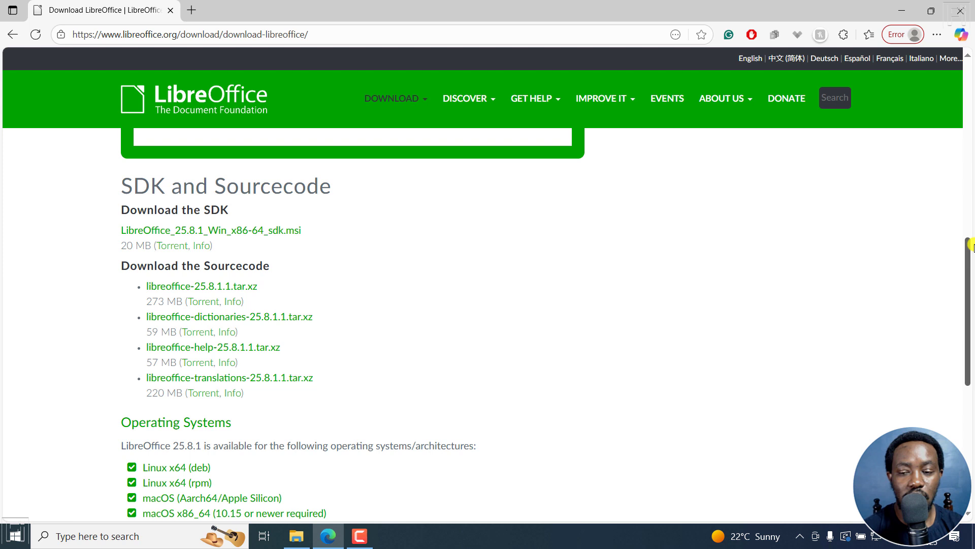
{"action": "scroll", "coordinate": [970, 245], "scroll_direction": "down", "scroll_amount": 3}
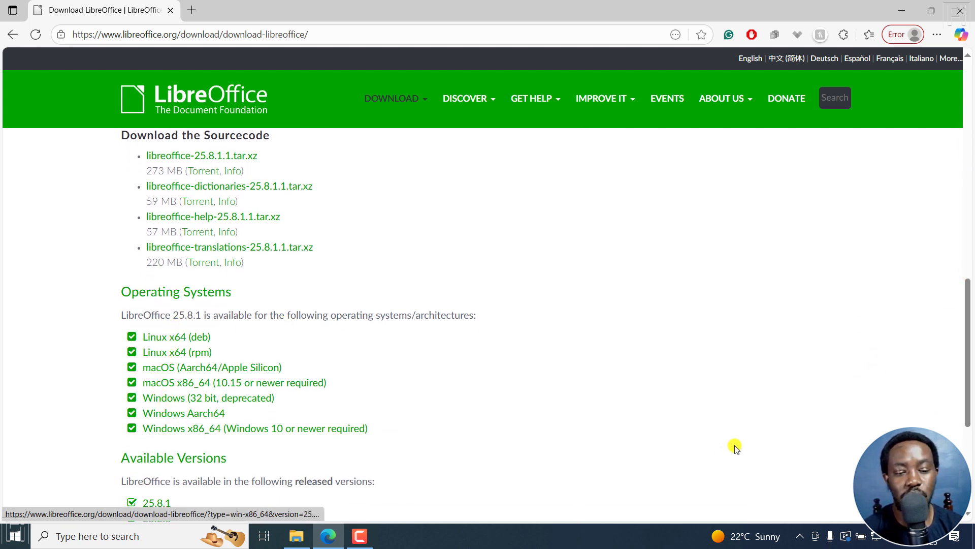
{"action": "left_click_drag", "start_coordinate": [970, 320], "coordinate": [970, 81]}
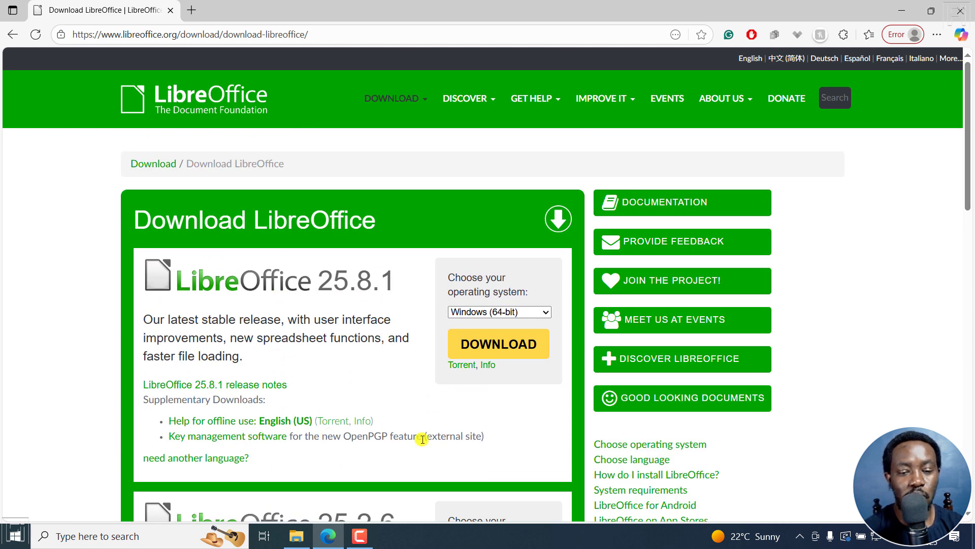
Keep Windows (64-bit) as the operating system and download the 25.8.1 installer.
{"action": "left_click", "coordinate": [547, 312]}
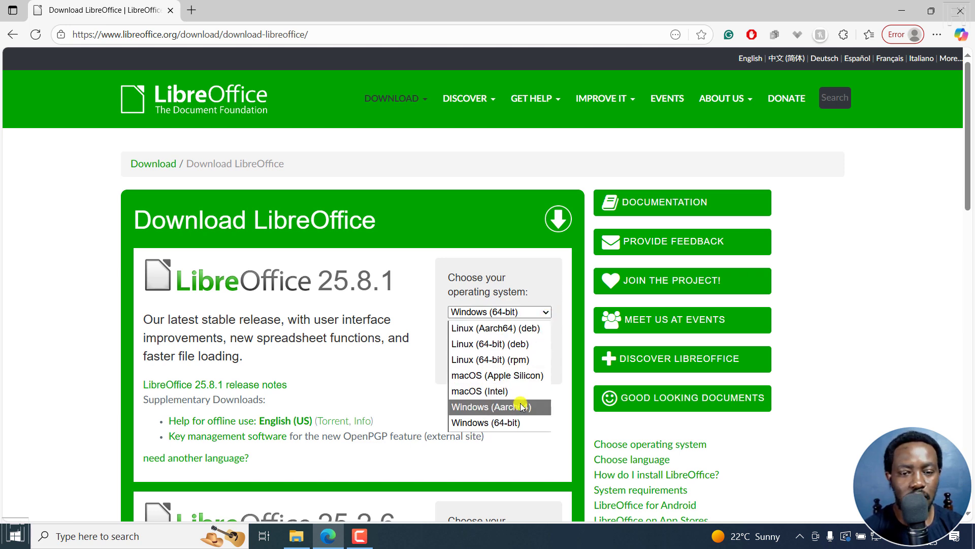
{"action": "left_click", "coordinate": [550, 280]}
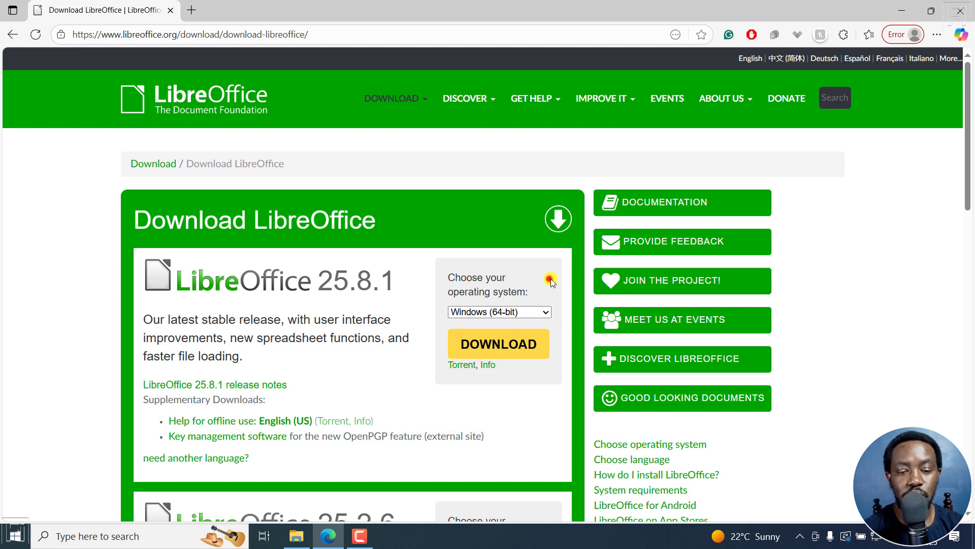
{"action": "left_click", "coordinate": [481, 347]}
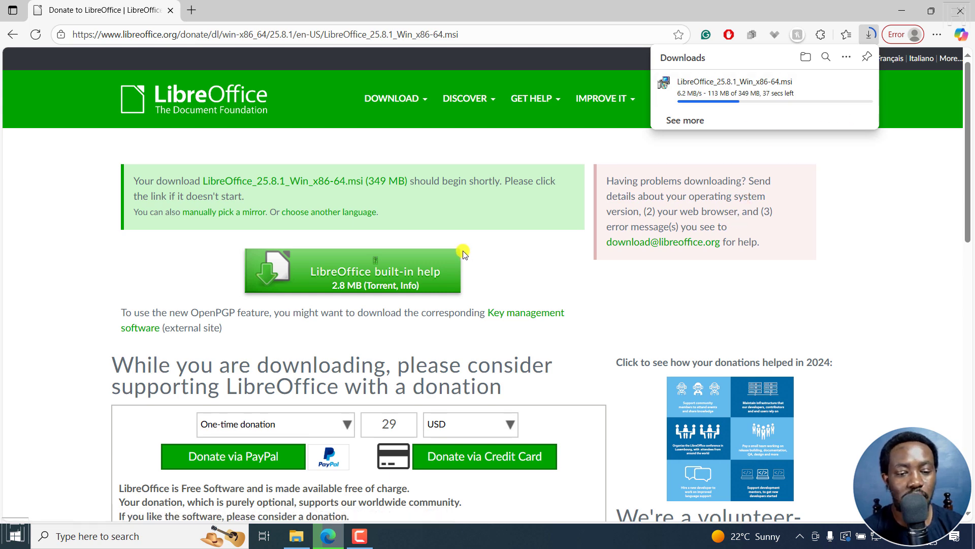
Wait for LibreOffice_25.8.1_Win_x86-64.msi to finish downloading, then check it in Downloads.
{"action": "left_click", "coordinate": [203, 370]}
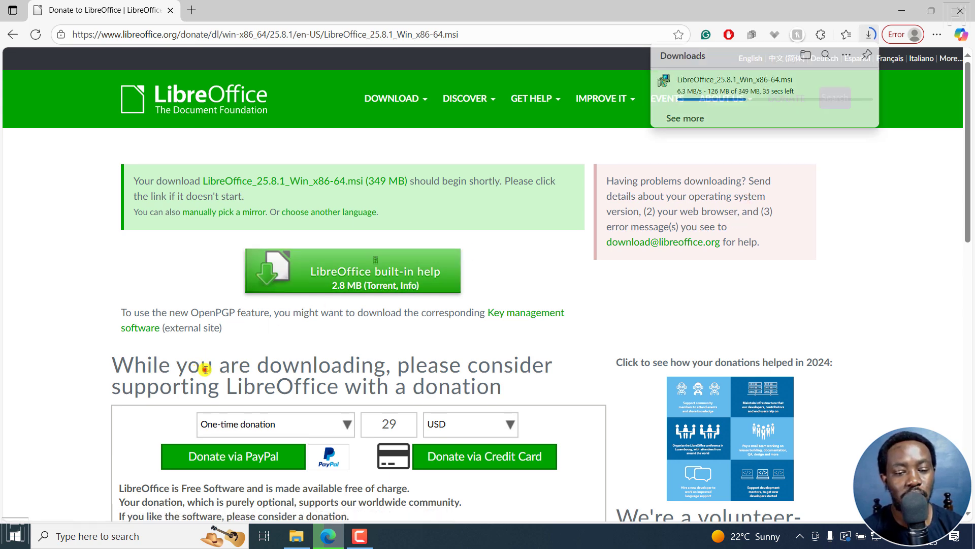
{"action": "scroll", "coordinate": [204, 369], "scroll_direction": "down", "scroll_amount": 1}
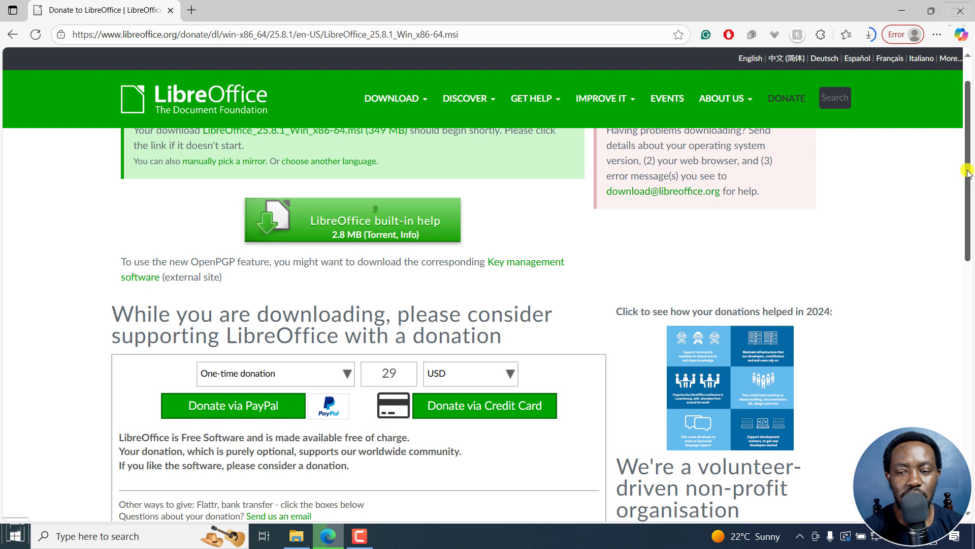
{"action": "left_click_drag", "start_coordinate": [971, 161], "coordinate": [954, 98]}
{"action": "left_click", "coordinate": [869, 35]}
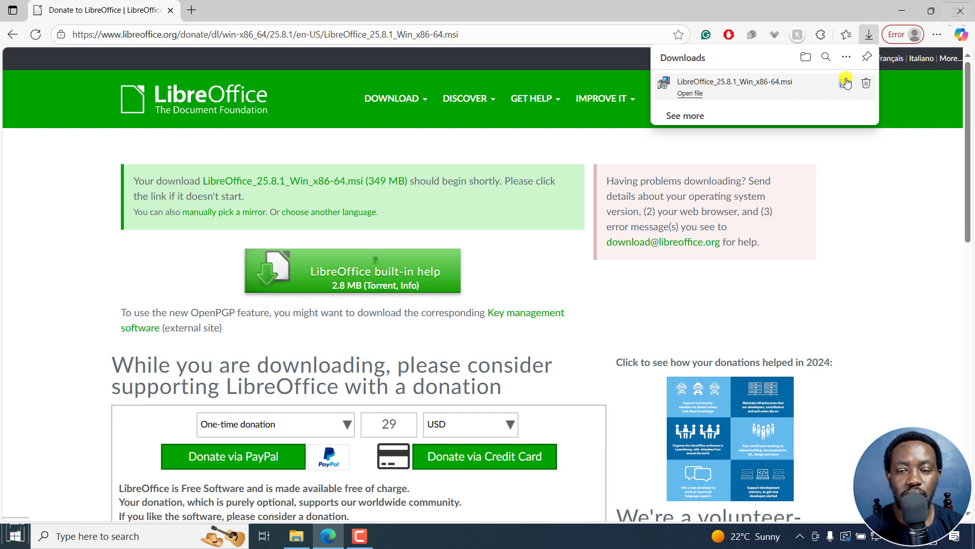
Show the downloaded msi in its folder, minimise Edge, and select the installer file.
{"action": "left_click", "coordinate": [845, 81]}
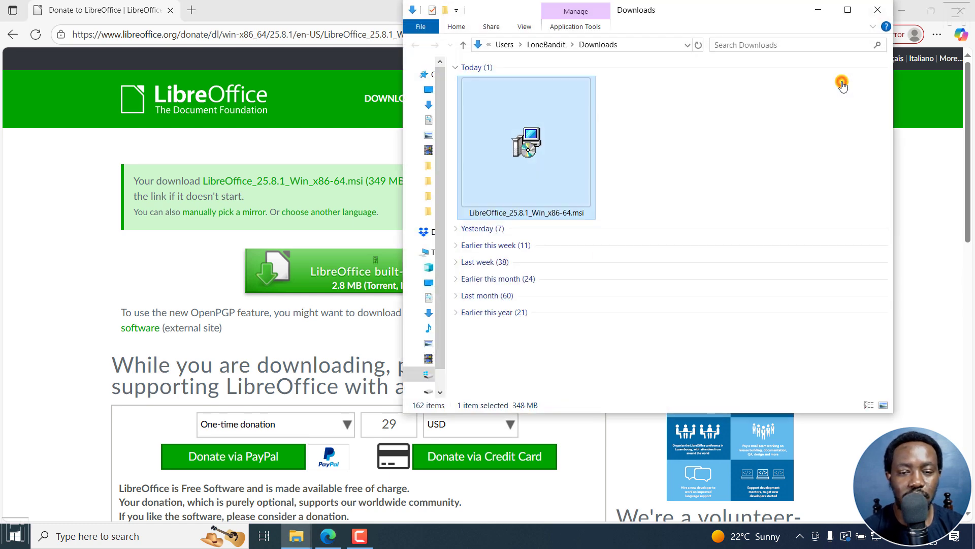
{"action": "left_click", "coordinate": [662, 158]}
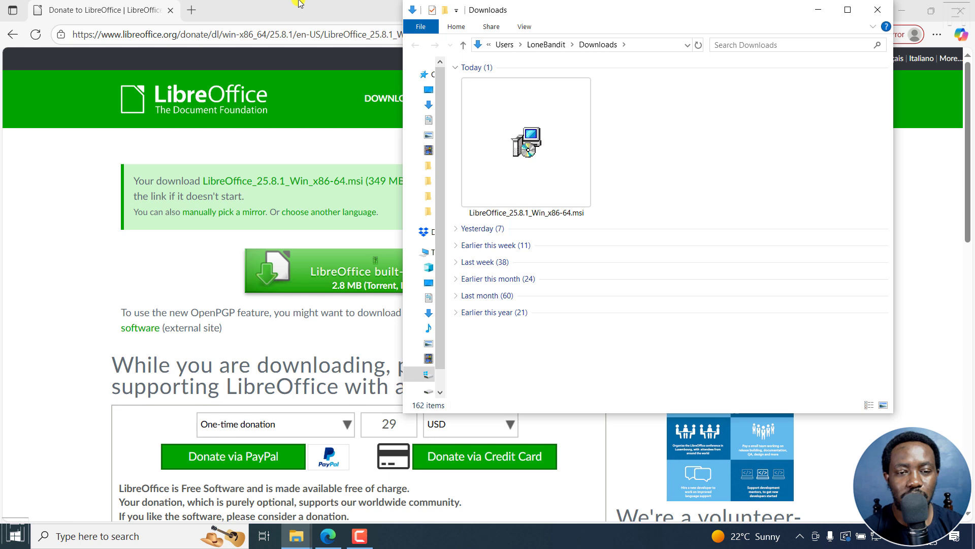
{"action": "left_click", "coordinate": [297, 4]}
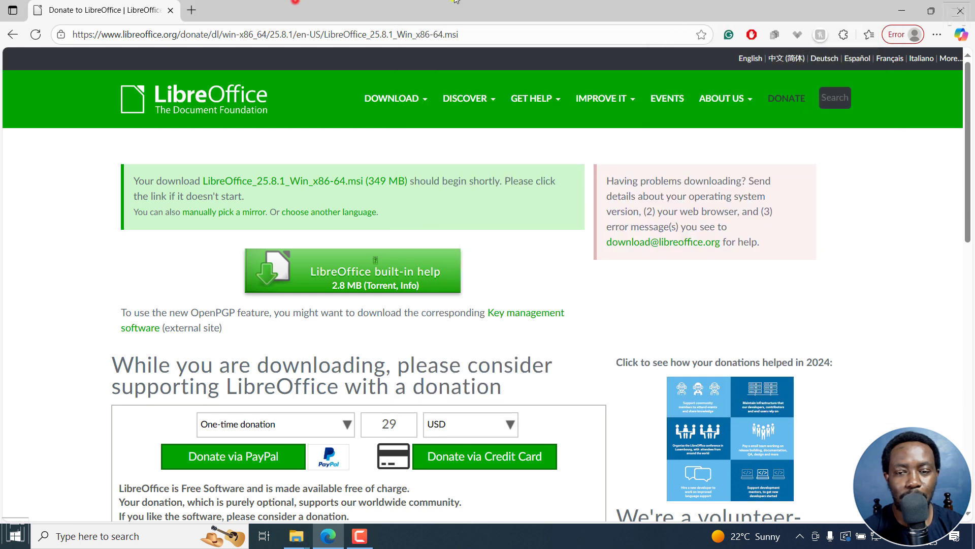
{"action": "left_click", "coordinate": [898, 10]}
{"action": "left_click", "coordinate": [518, 142]}
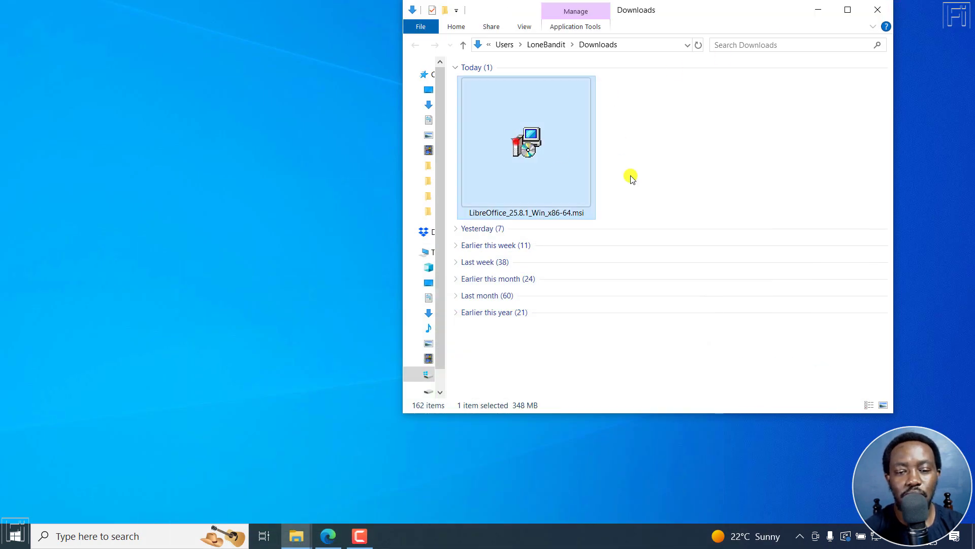
Launch the LibreOffice_25.8.1_Win_x86-64.msi installer from the Downloads folder.
{"action": "right_click", "coordinate": [551, 158]}
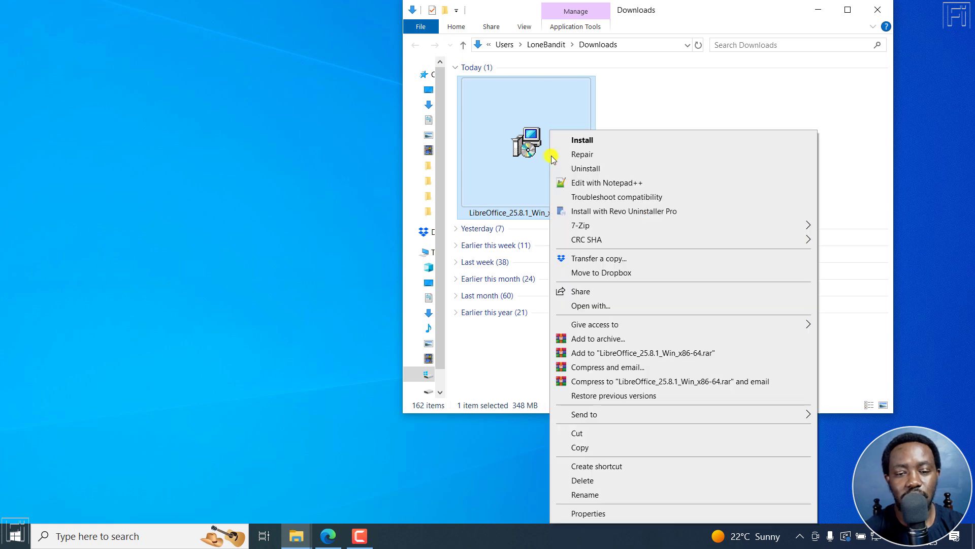
{"action": "left_click", "coordinate": [606, 144]}
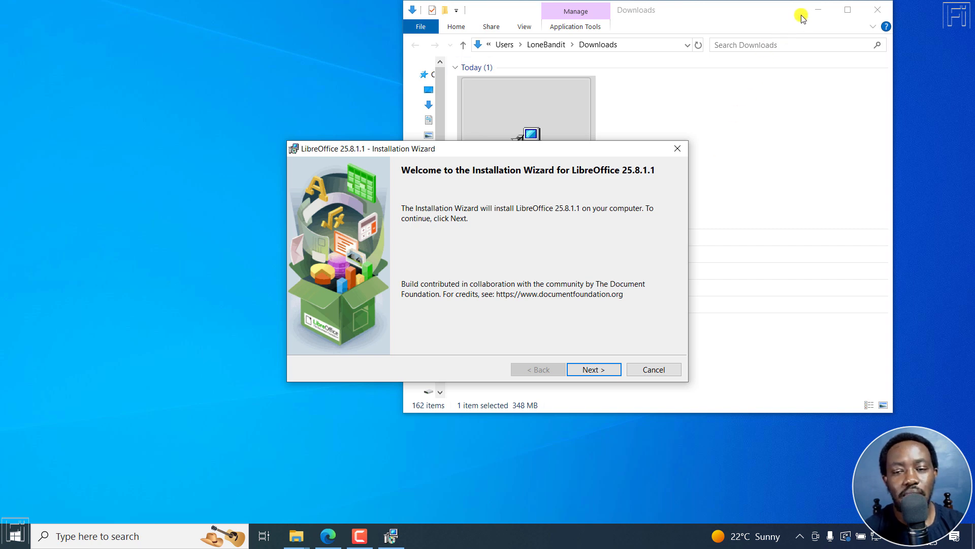
{"action": "left_click", "coordinate": [818, 10]}
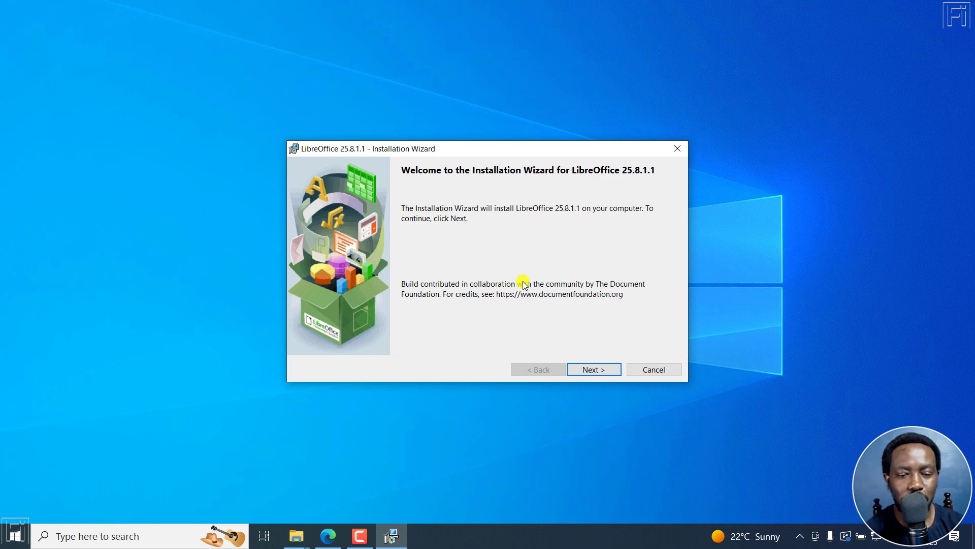
Choose Typical setup without a desktop shortcut and start installing LibreOffice 25.8.1.1.
{"action": "left_click", "coordinate": [602, 369]}
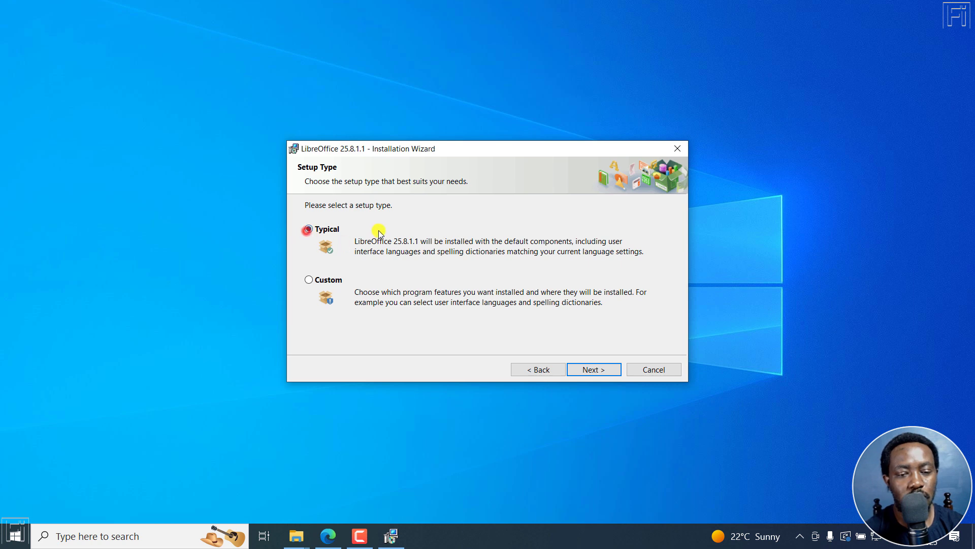
{"action": "left_click", "coordinate": [589, 369]}
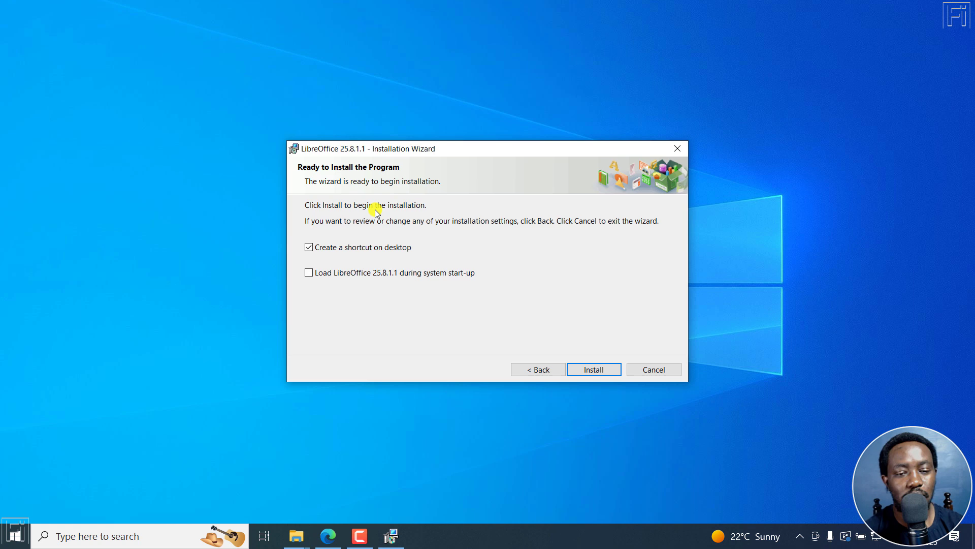
{"action": "left_click", "coordinate": [309, 248]}
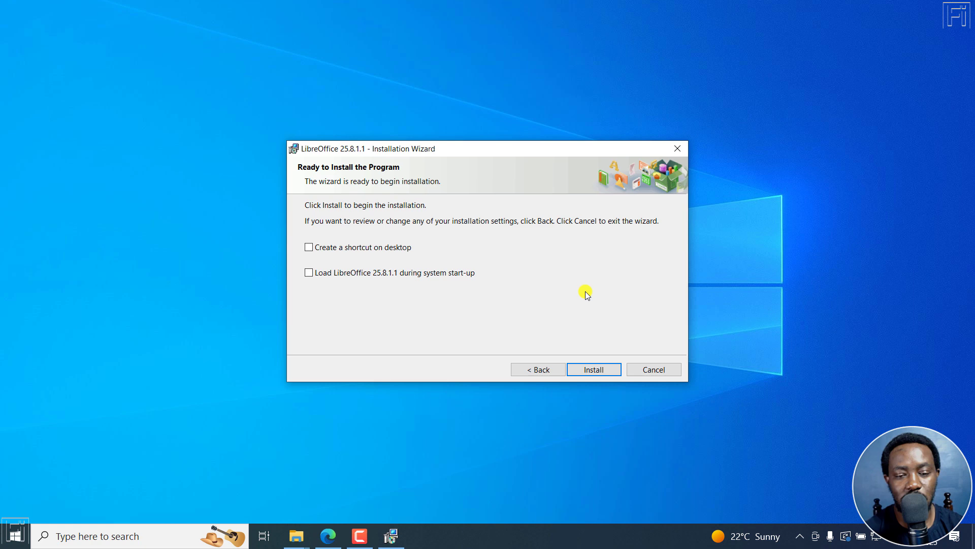
{"action": "left_click", "coordinate": [592, 370]}
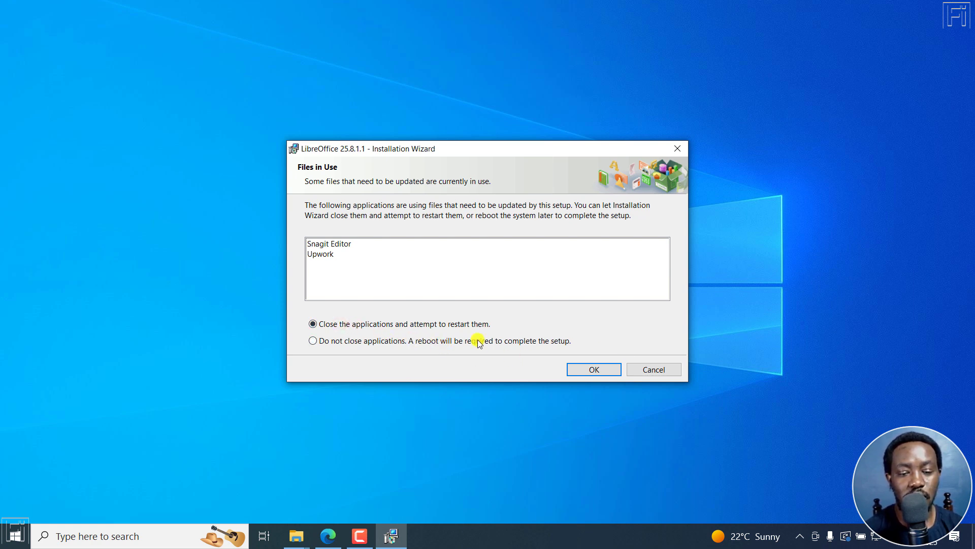
Let the installer close applications using its files, confirm the warning, and finish installing.
{"action": "left_click", "coordinate": [594, 370]}
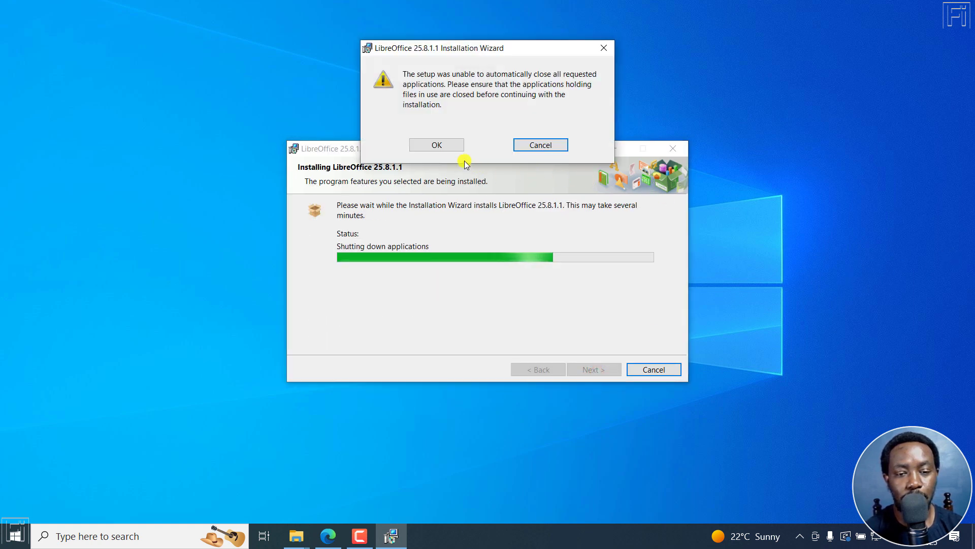
{"action": "left_click", "coordinate": [446, 146]}
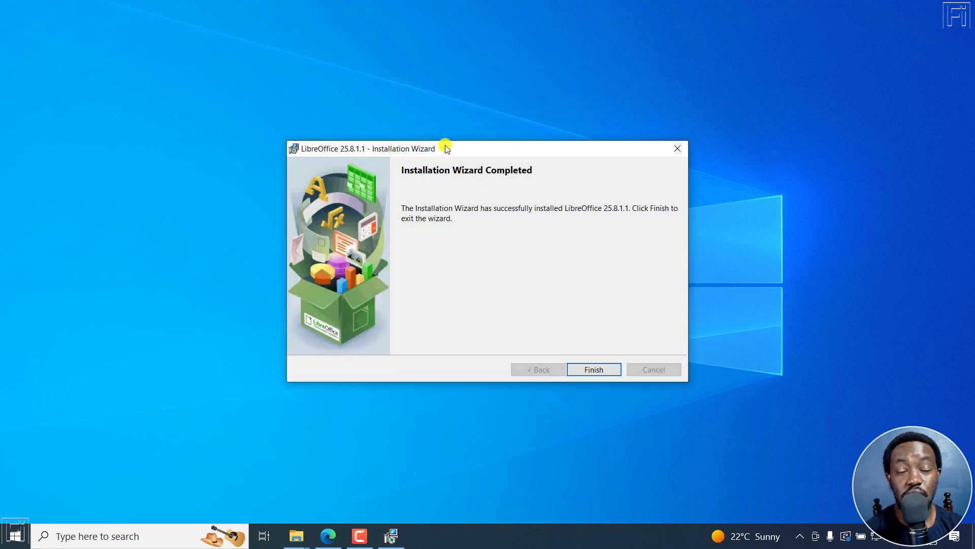
{"action": "left_click", "coordinate": [594, 369]}
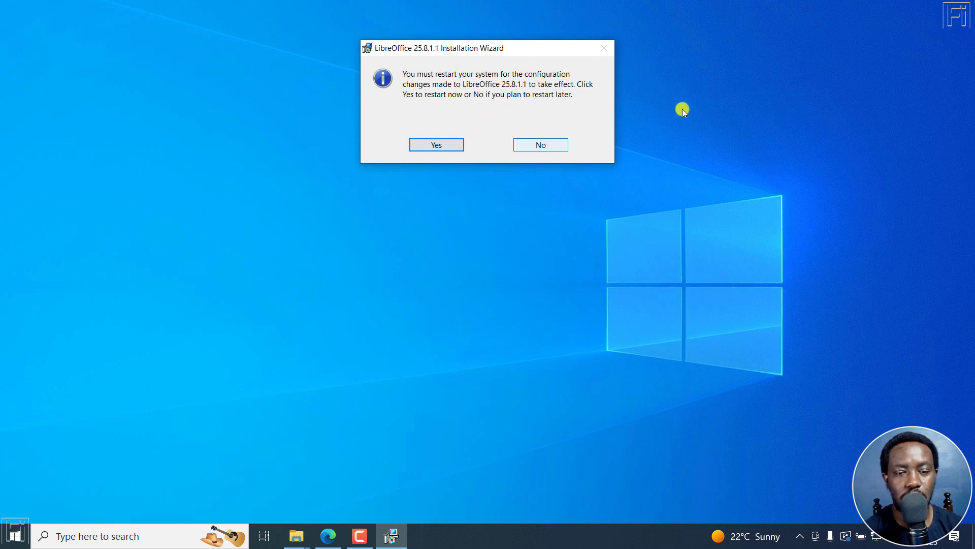
Decline the system restart prompt so the installation wizard closes.
{"action": "left_click", "coordinate": [538, 144]}
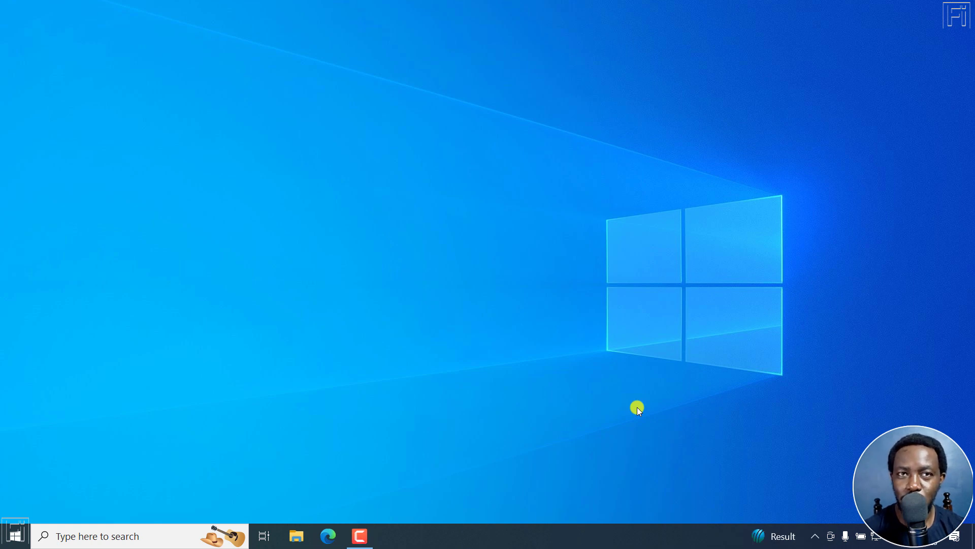
Search Windows for 'libre', launch LibreOffice, and maximise the Start Center.
{"action": "left_click", "coordinate": [91, 539]}
{"action": "type", "text": "libre"}
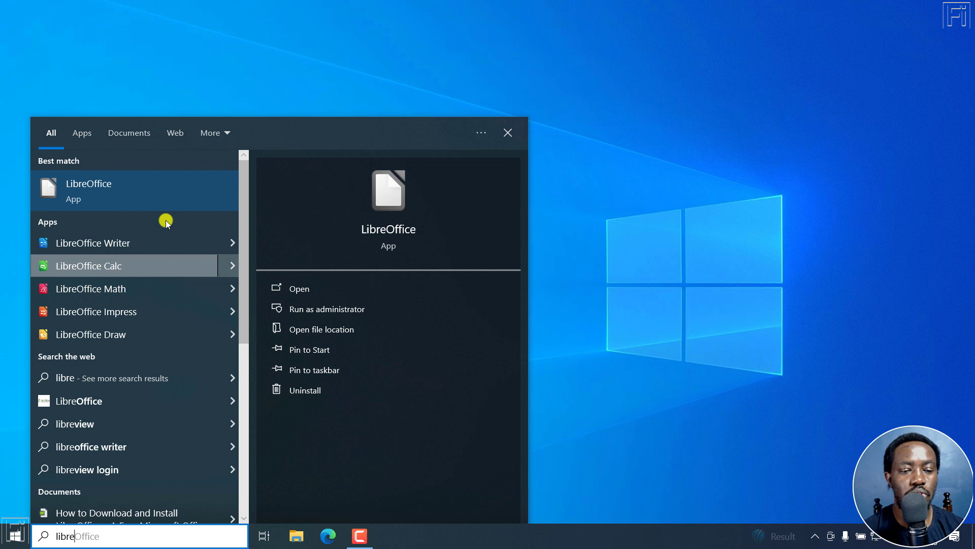
{"action": "left_click", "coordinate": [110, 188]}
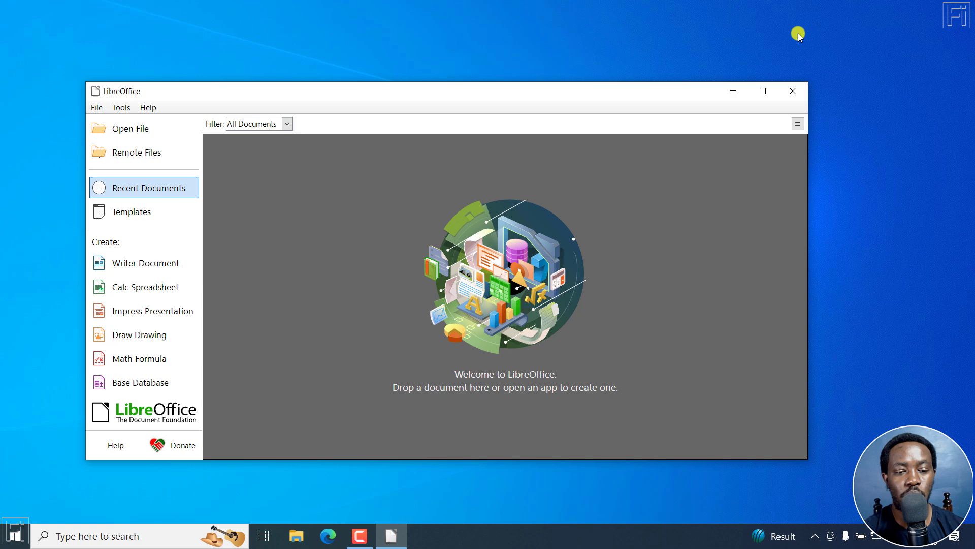
{"action": "left_click", "coordinate": [763, 91]}
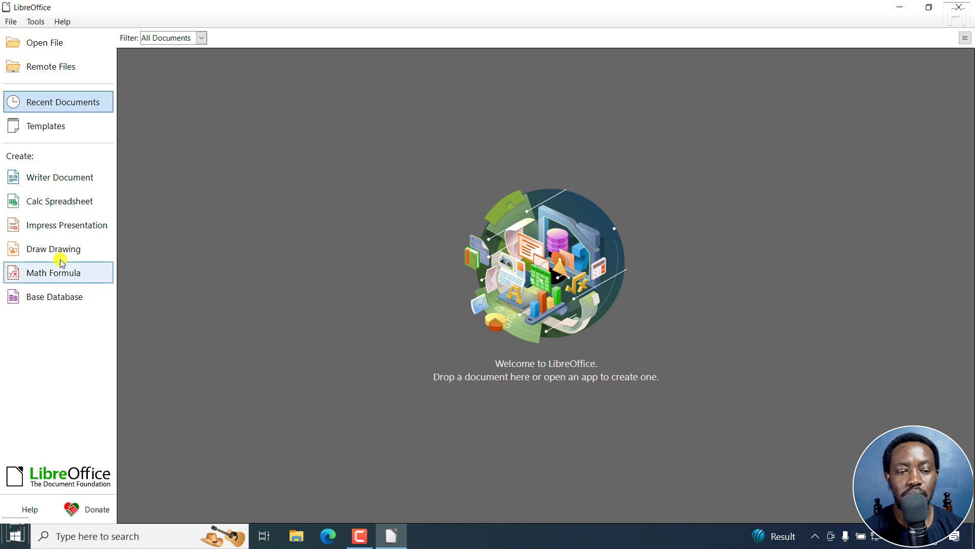
Create a new Writer document and apply the Tabbed interface layout.
{"action": "left_click", "coordinate": [45, 179]}
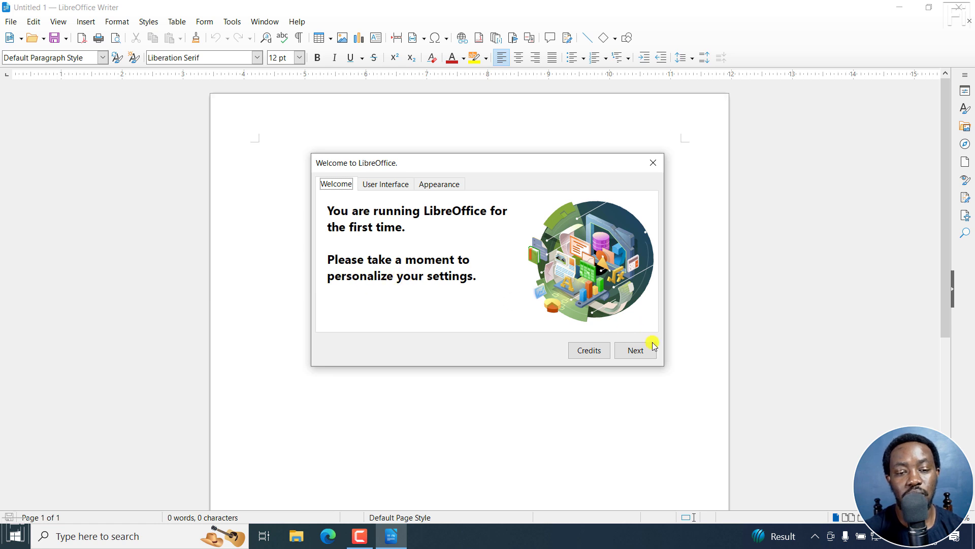
{"action": "left_click", "coordinate": [636, 350]}
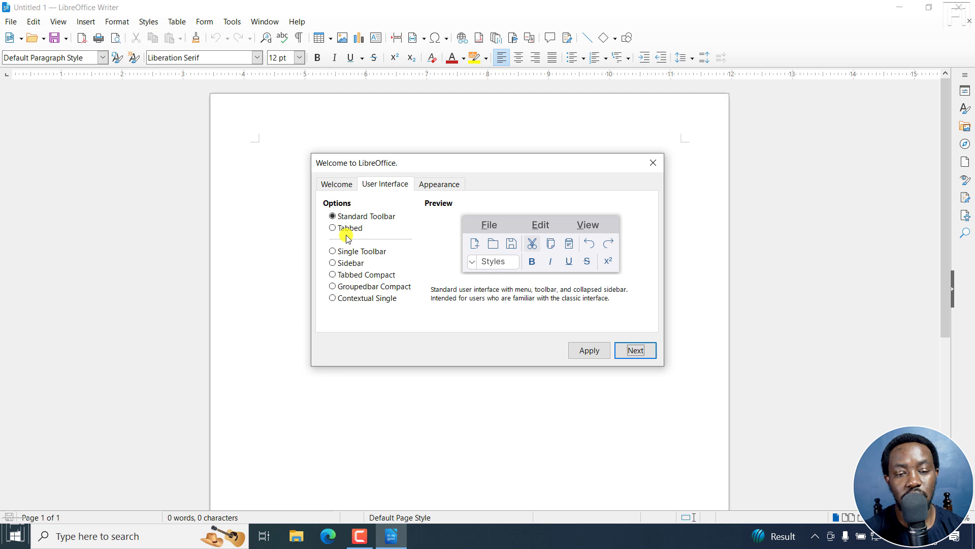
{"action": "left_click", "coordinate": [333, 228]}
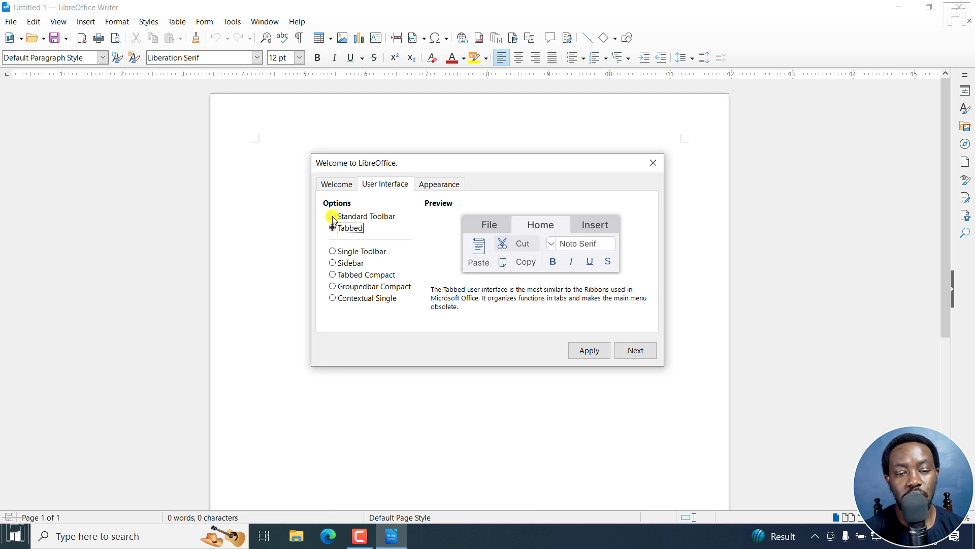
{"action": "left_click", "coordinate": [333, 217]}
{"action": "left_click", "coordinate": [334, 228]}
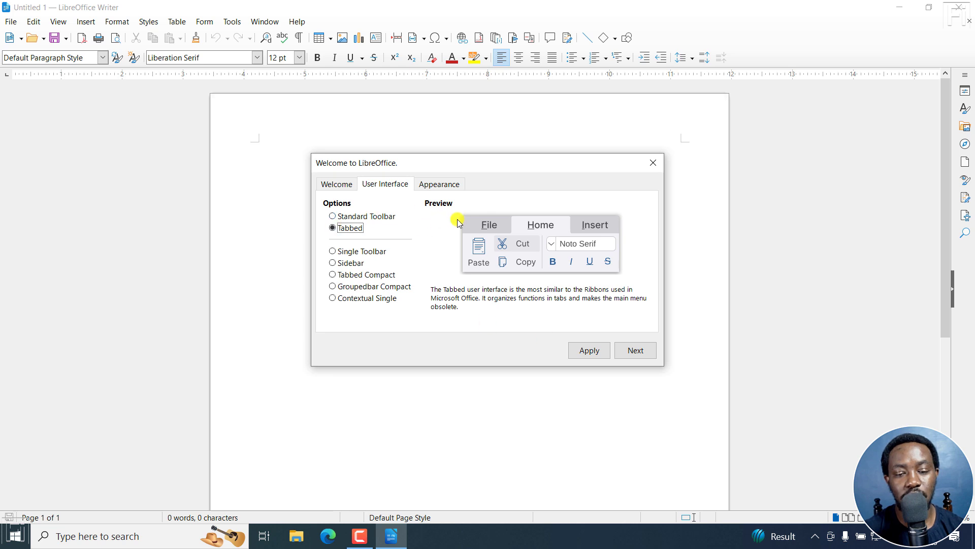
{"action": "left_click", "coordinate": [584, 350]}
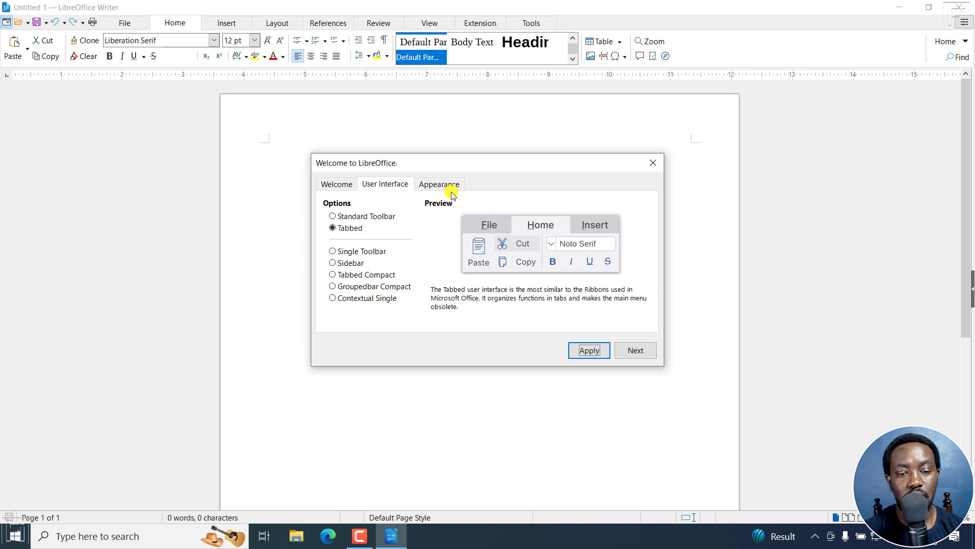
Apply the current appearance settings and close the welcome dialog.
{"action": "left_click", "coordinate": [436, 185]}
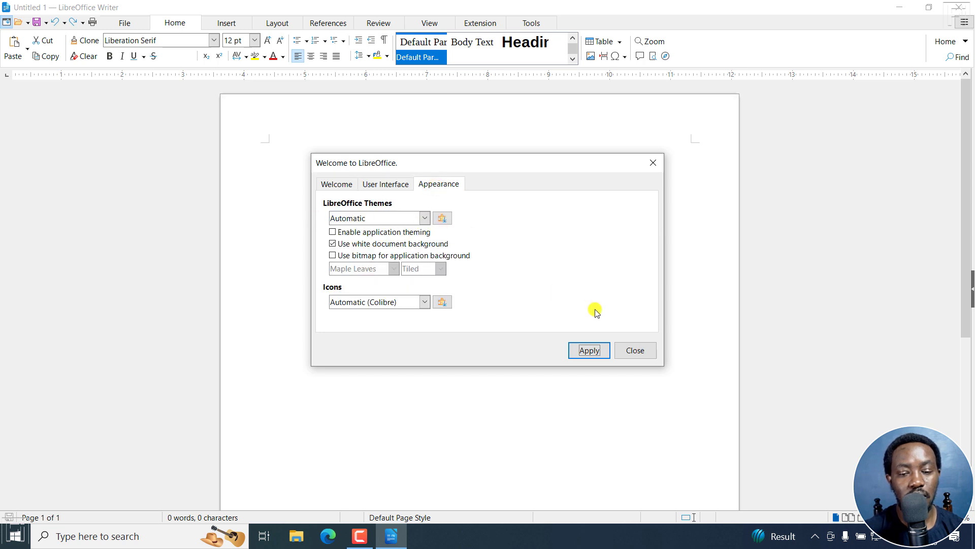
{"action": "left_click", "coordinate": [597, 353]}
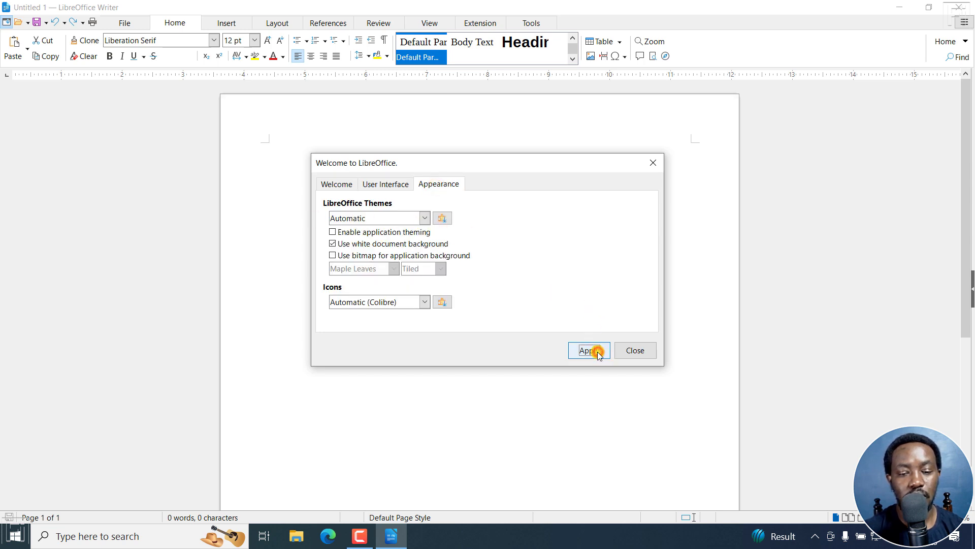
{"action": "left_click", "coordinate": [642, 351]}
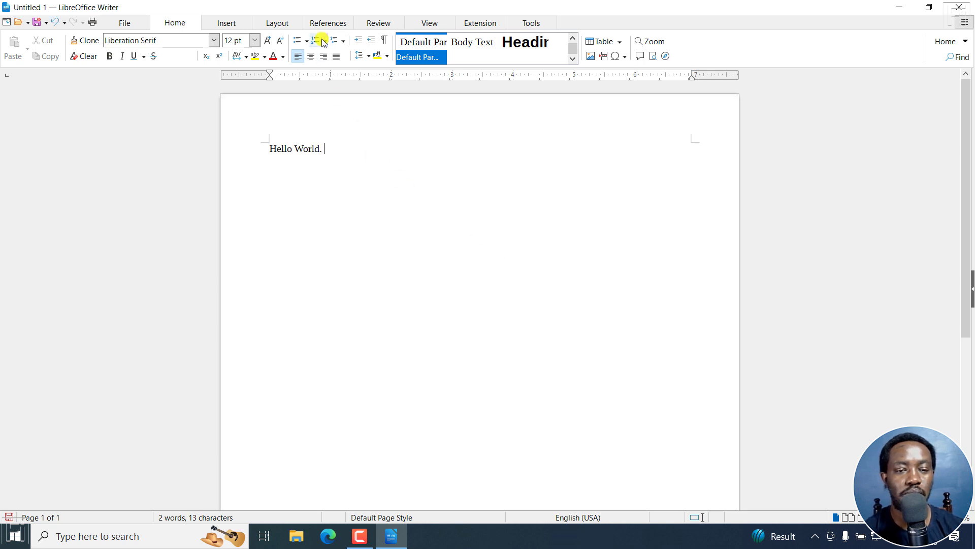
Show the Insert tab, then close the Hello World document without saving.
{"action": "left_click", "coordinate": [247, 24]}
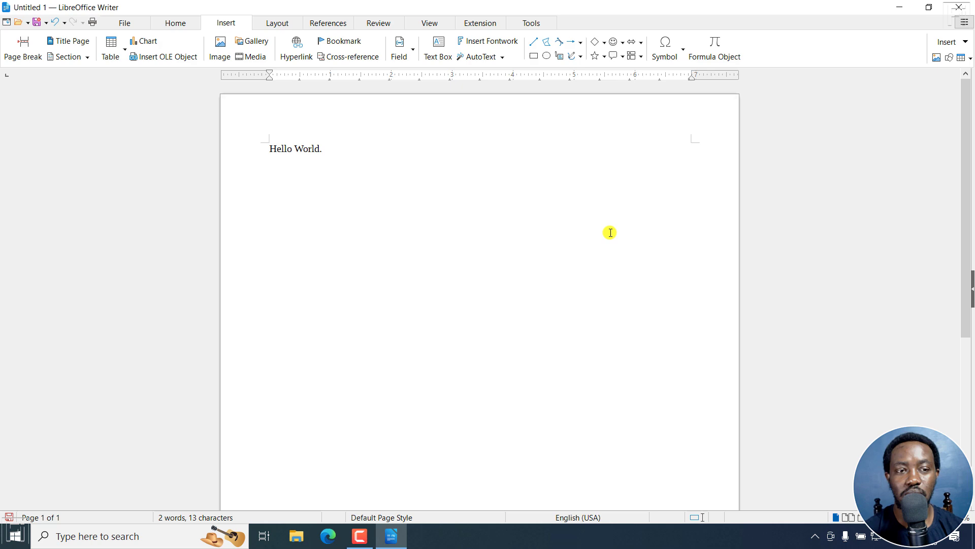
{"action": "left_click", "coordinate": [967, 11]}
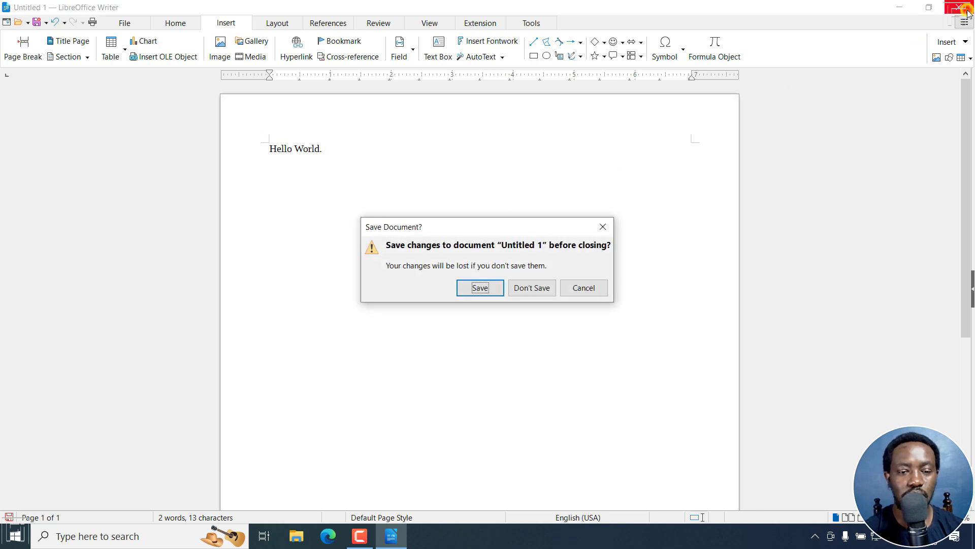
{"action": "left_click", "coordinate": [535, 291]}
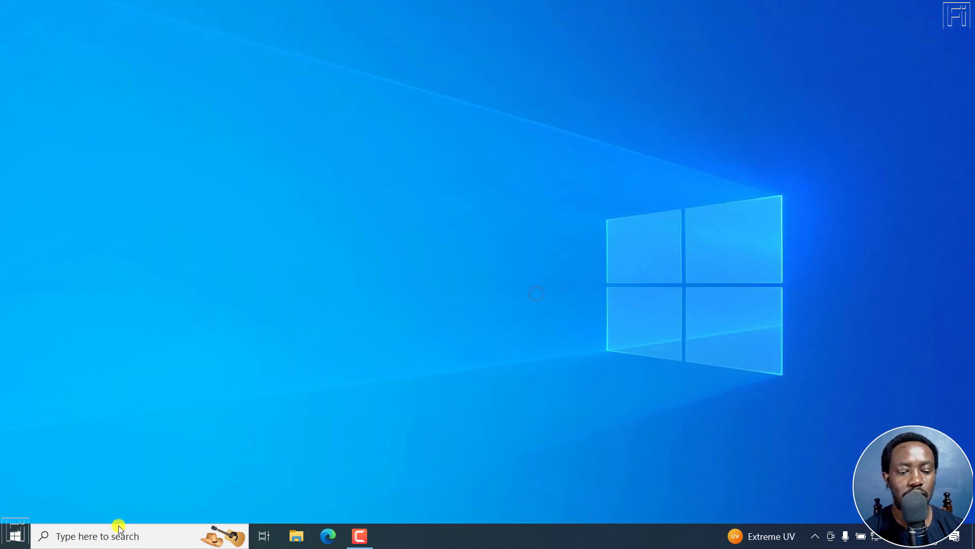
{"action": "left_click", "coordinate": [120, 533]}
Relaunch LibreOffice, start a new Draw drawing (Untitled 1), and close the Tip of the Day.
{"action": "left_click", "coordinate": [101, 200]}
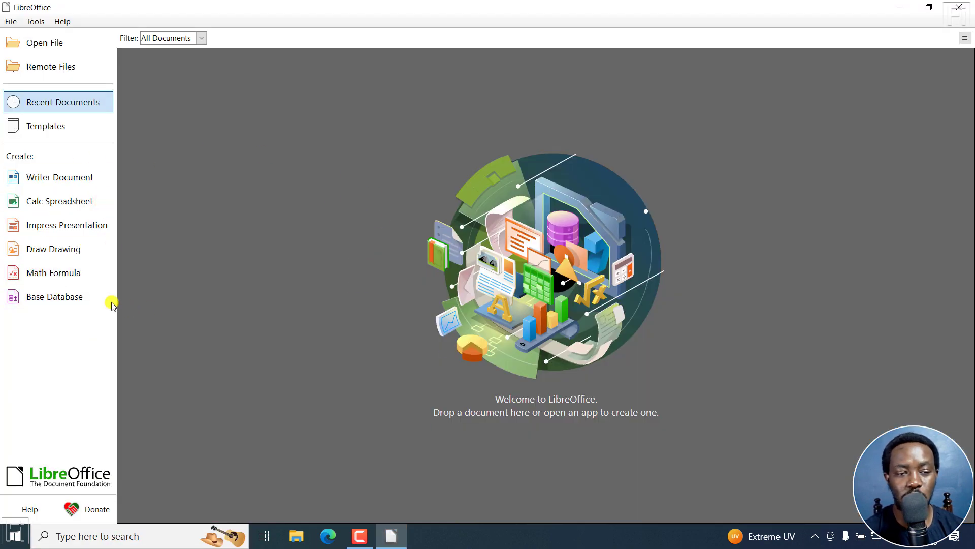
{"action": "left_click", "coordinate": [35, 251]}
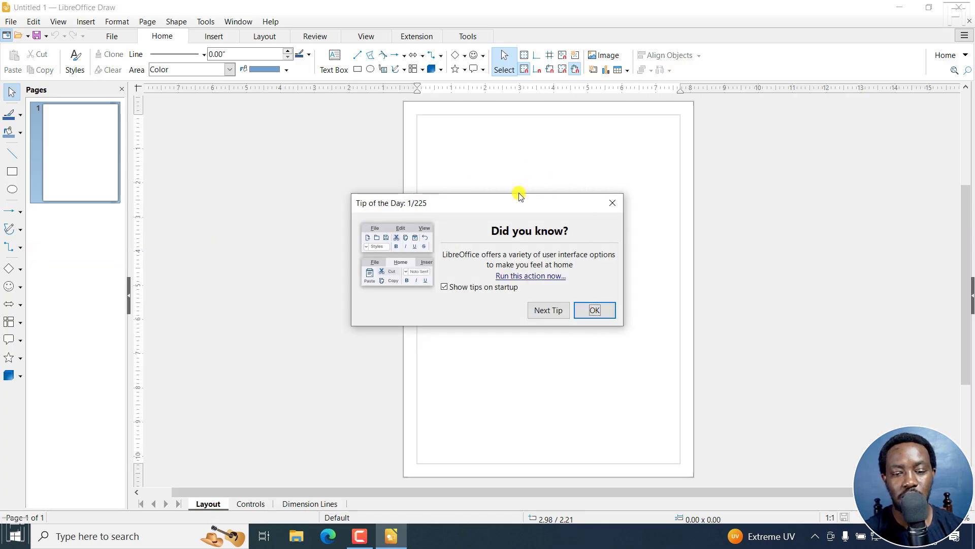
{"action": "left_click", "coordinate": [612, 203]}
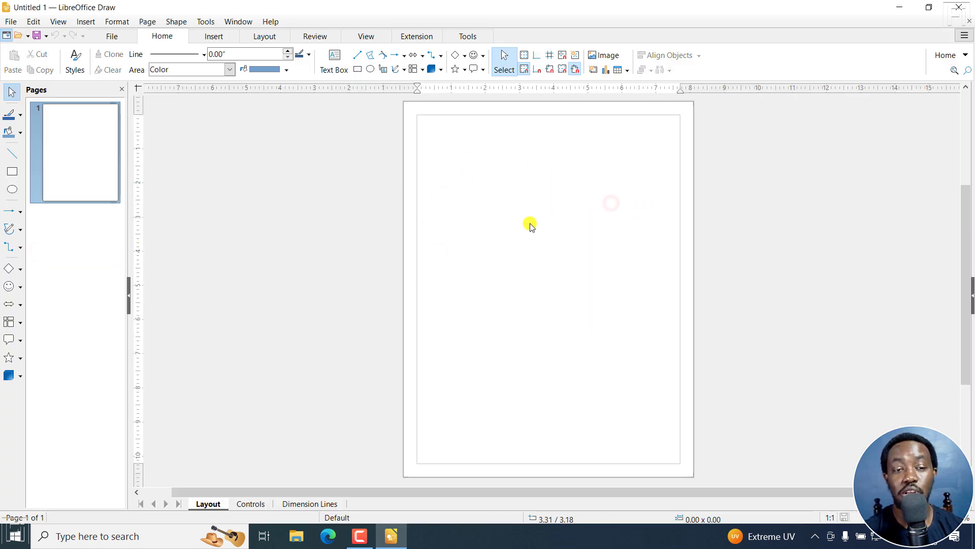